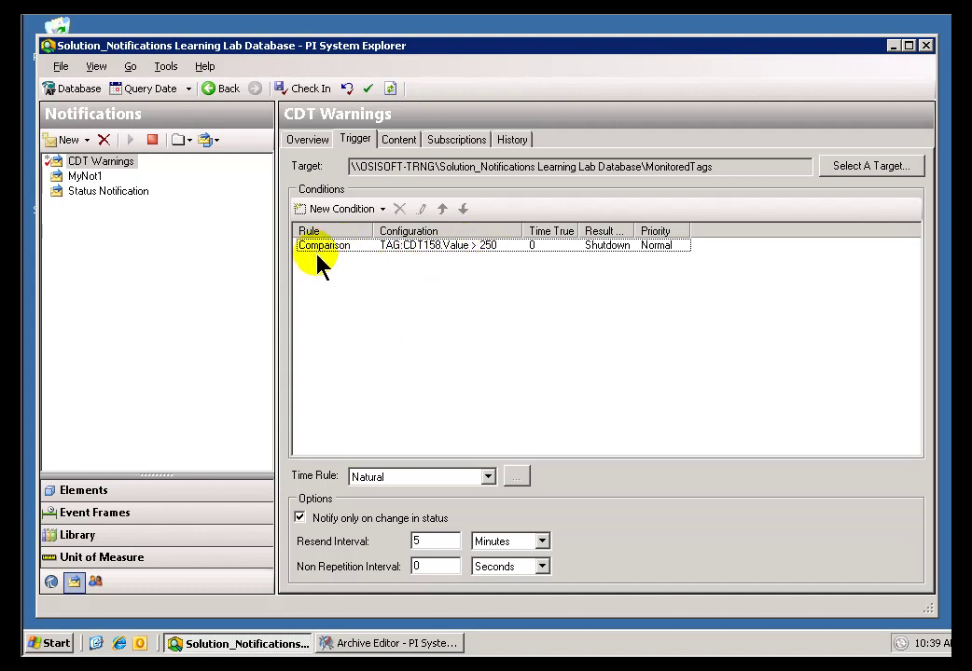
# - Add a new Comparison condition to the CDT Warnings trigger and reposition its dialog
pyautogui.click(381, 210)
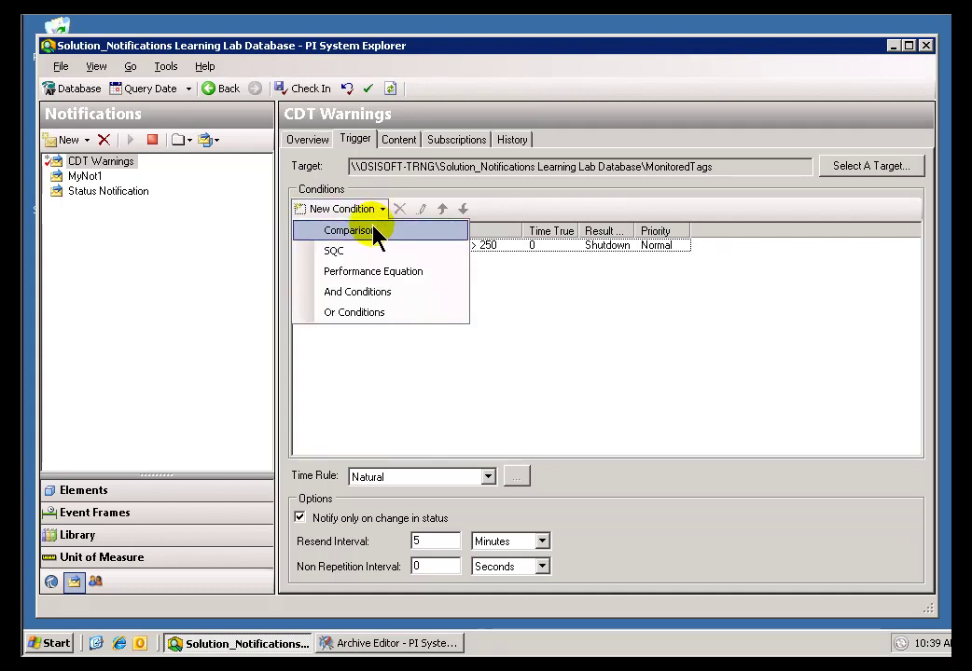
pyautogui.click(376, 233)
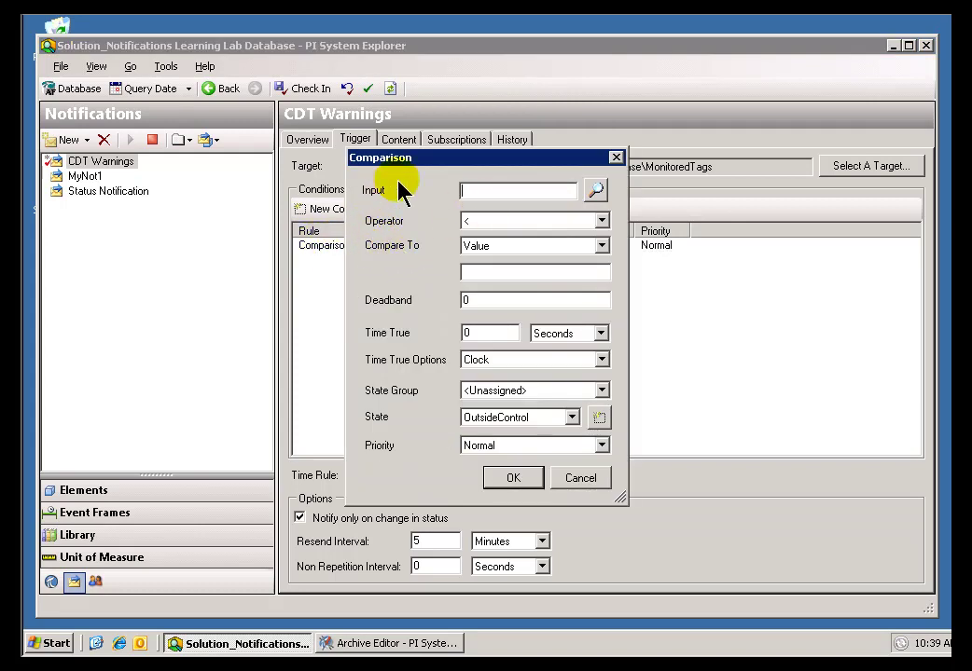
pyautogui.moveTo(419, 159); pyautogui.dragTo(634, 285)
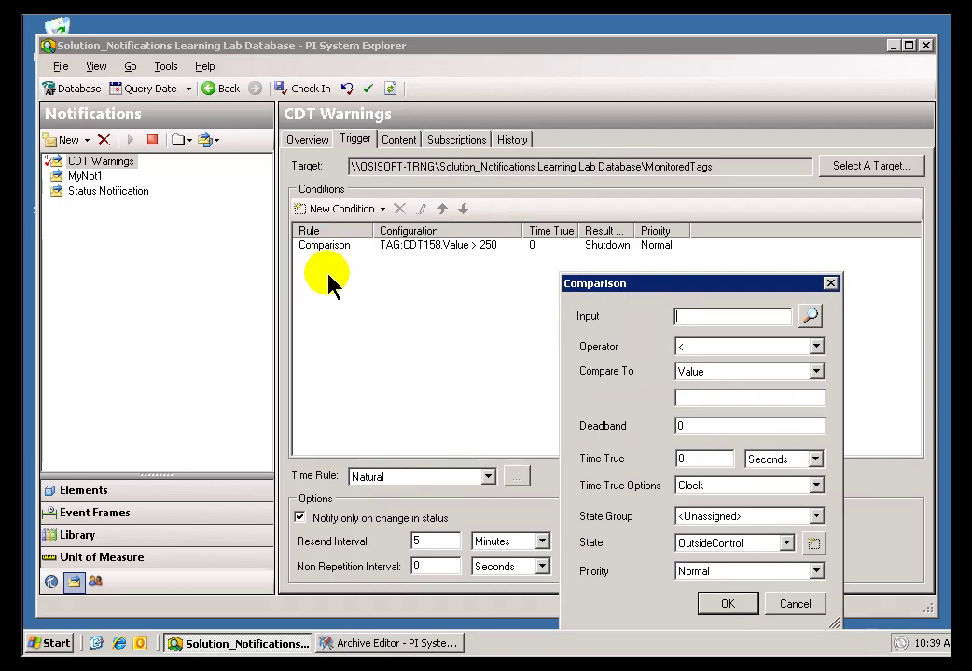
pyautogui.moveTo(631, 291); pyautogui.dragTo(392, 190)
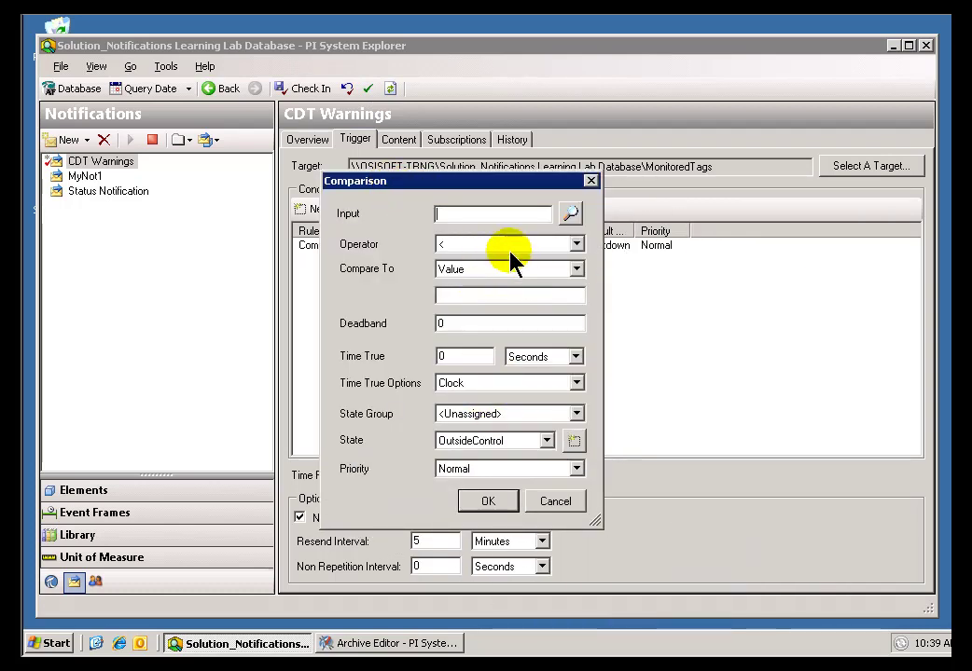
pyautogui.moveTo(432, 189); pyautogui.dragTo(566, 217)
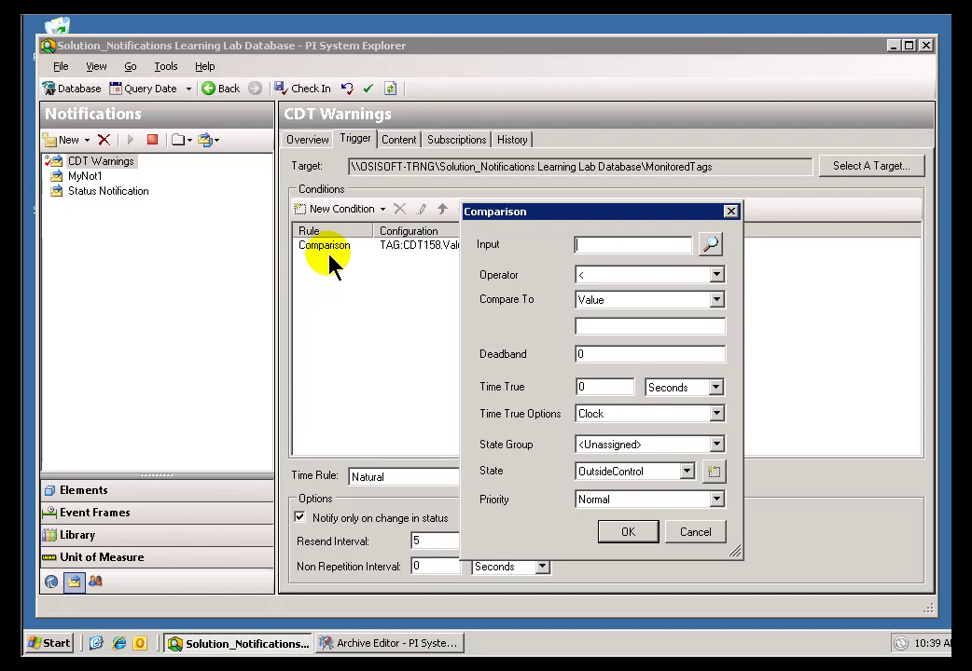
pyautogui.moveTo(520, 216); pyautogui.dragTo(354, 177)
# - Choose TAG:CDT158.Value under MonitoredTags Attributes as the comparison input
pyautogui.click(545, 206)
pyautogui.click(310, 197)
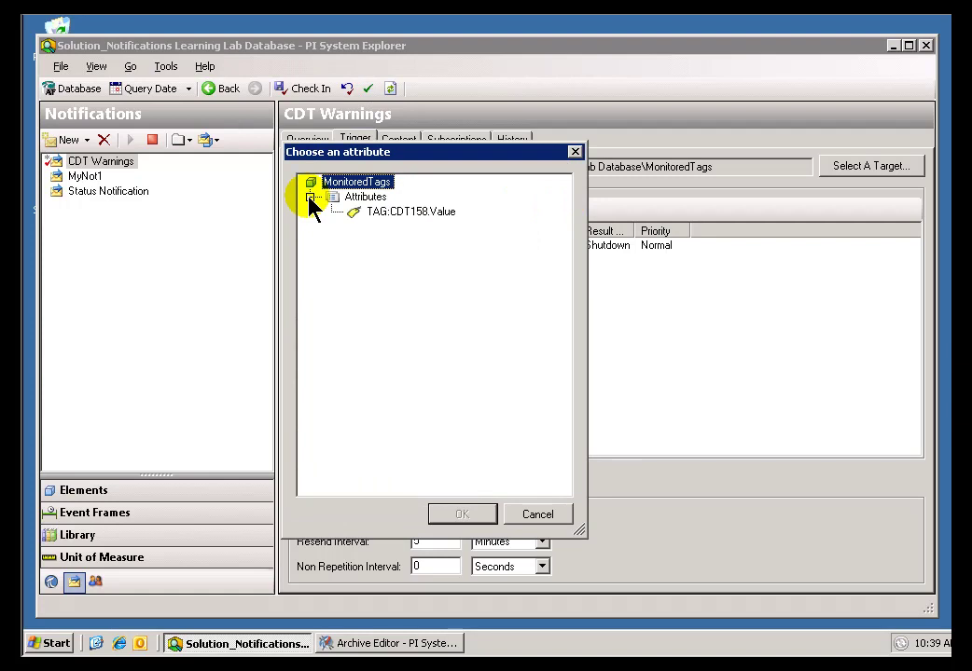
pyautogui.click(390, 218)
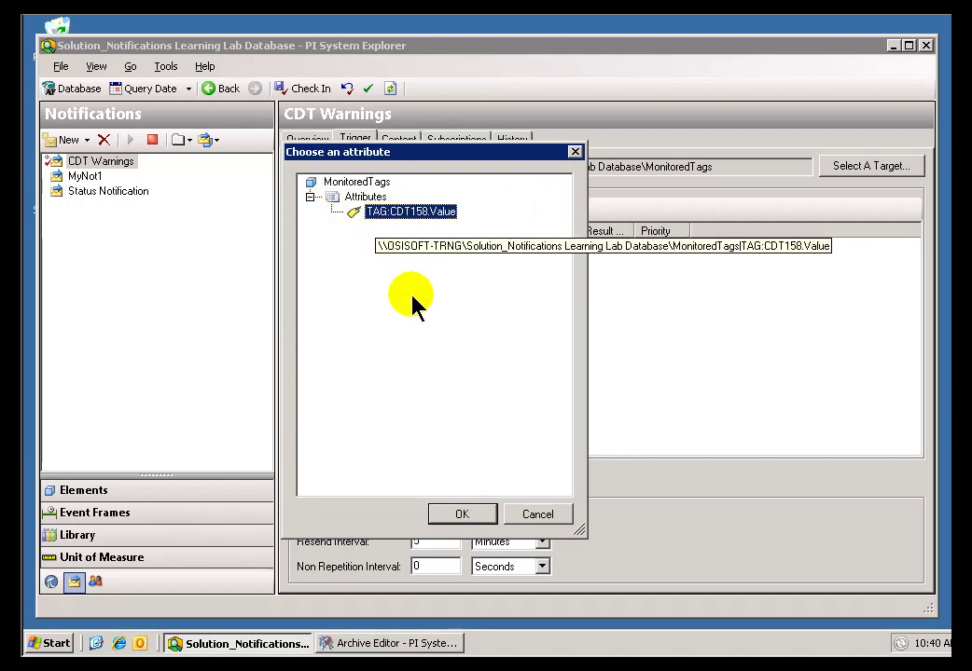
pyautogui.click(464, 515)
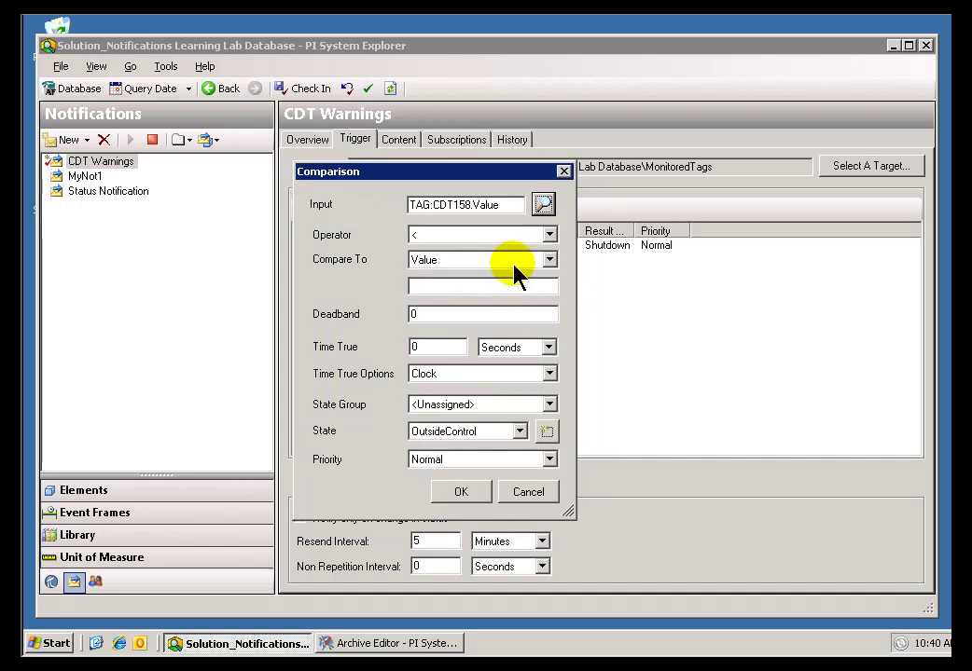
pyautogui.click(548, 236)
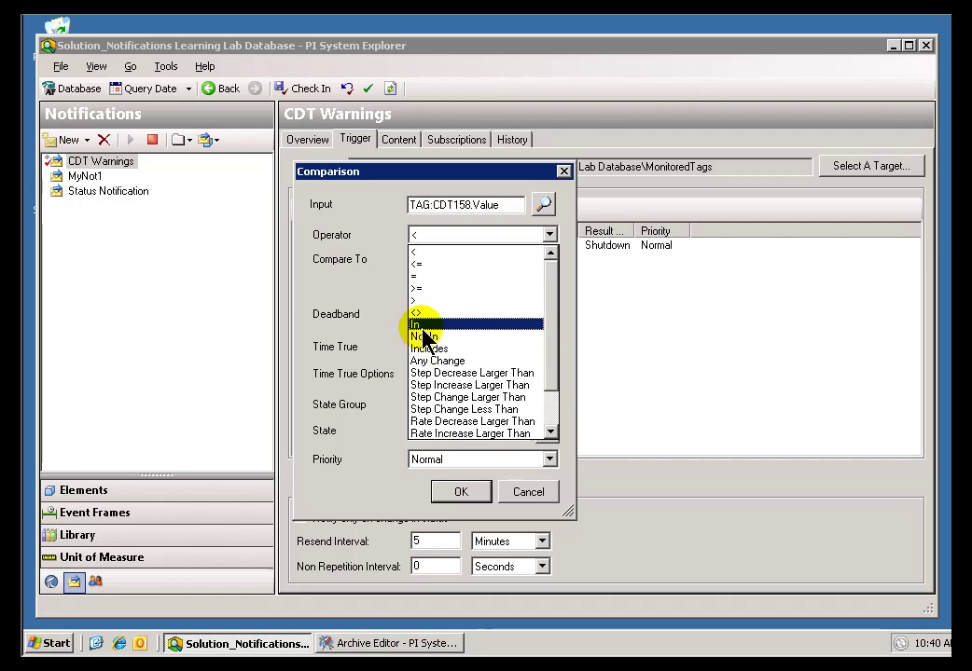
# - Set the operator to In and the compare-to value to 'failed manual'
pyautogui.click(423, 325)
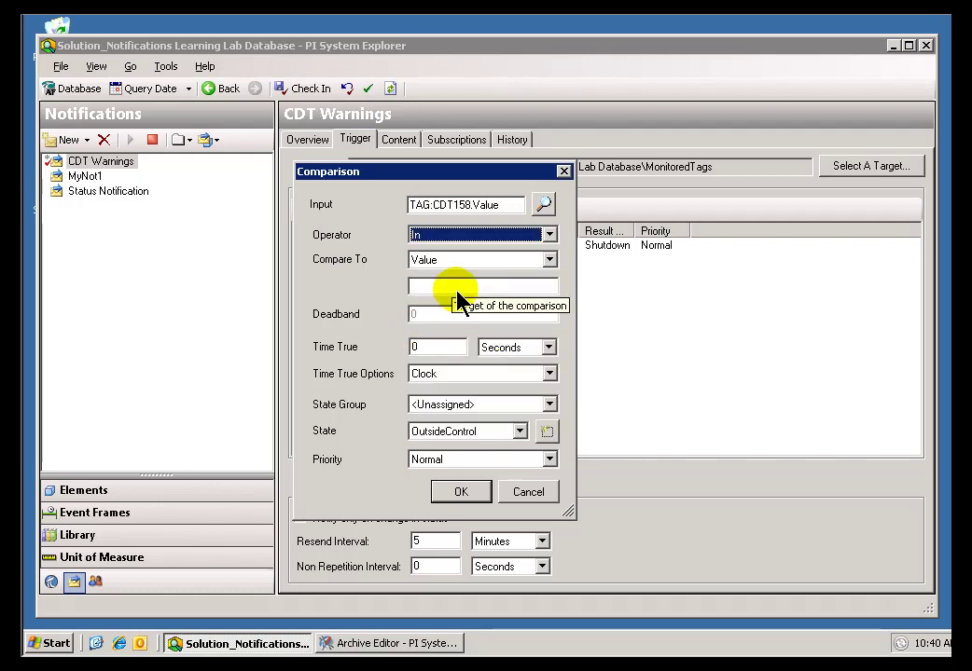
pyautogui.click(461, 297)
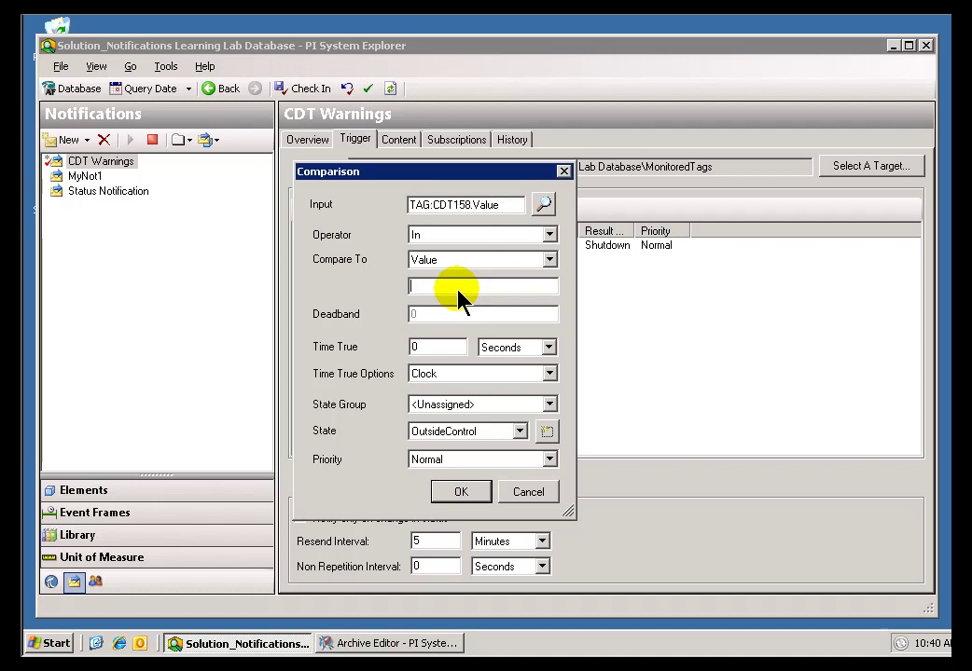
pyautogui.write('failed manual')
# - Switch the operator to Not In and replace the value with 'auto cascade'
pyautogui.click(486, 236)
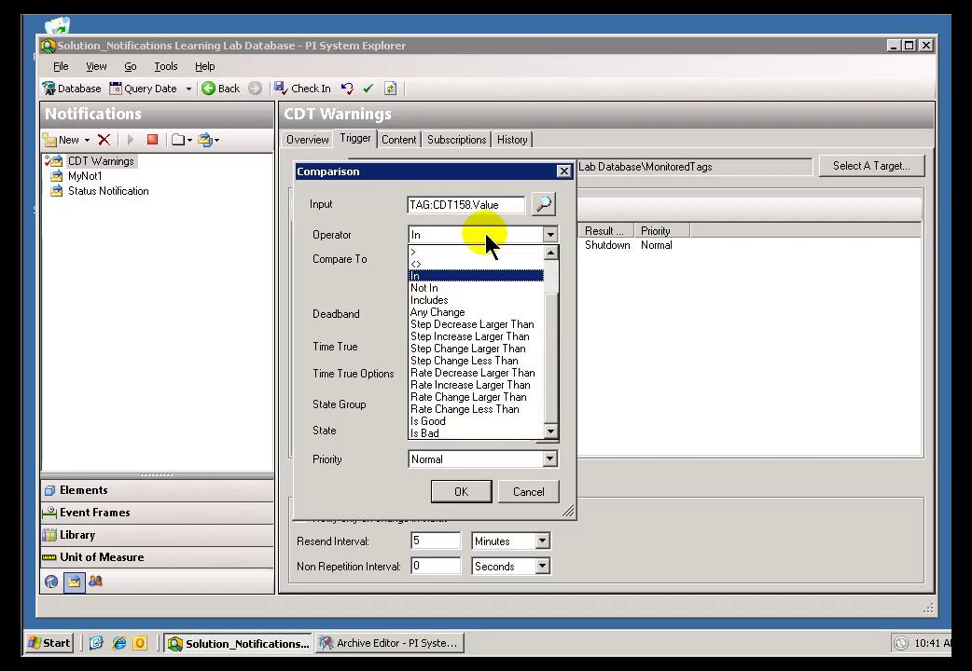
pyautogui.click(432, 289)
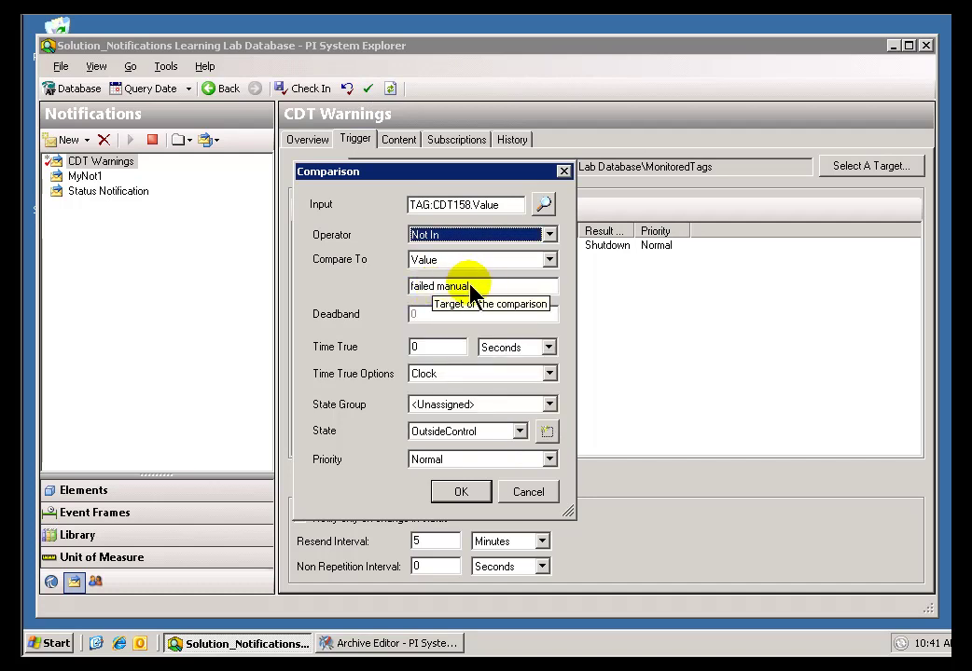
pyautogui.moveTo(480, 289); pyautogui.dragTo(315, 296)
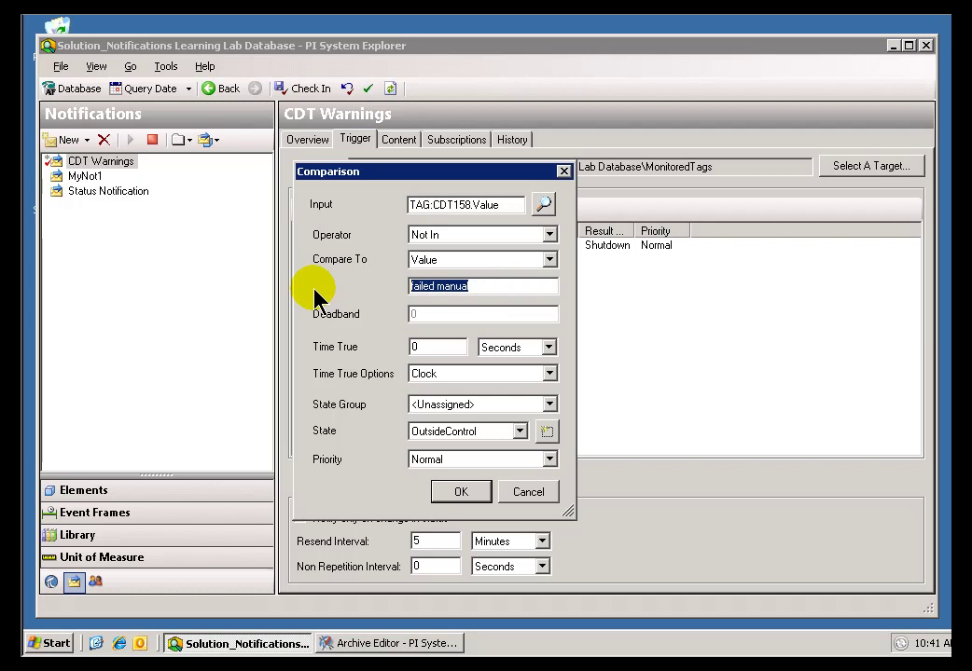
pyautogui.write('auto')
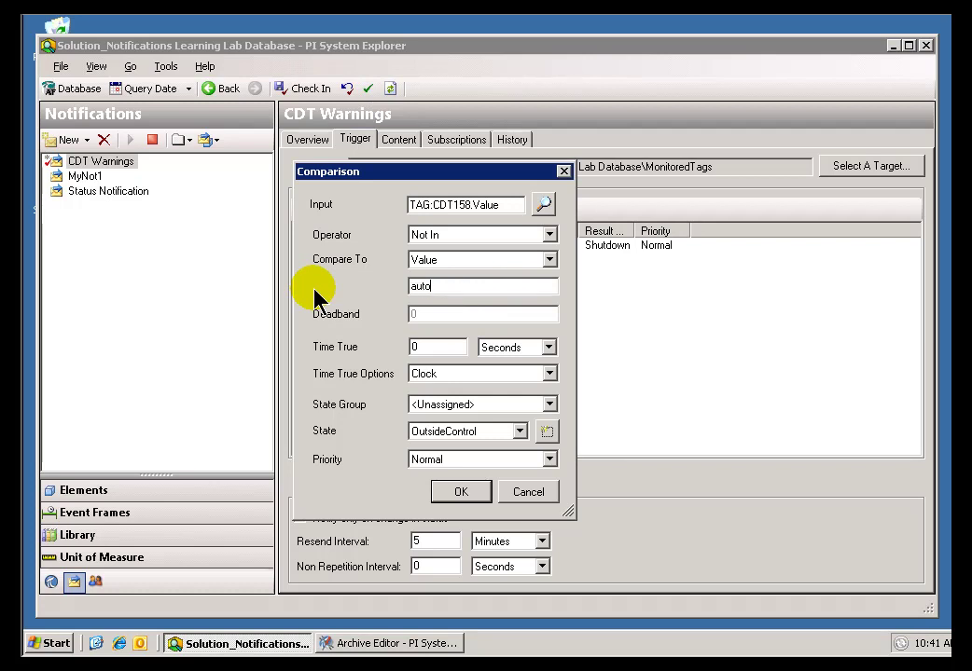
pyautogui.write(' cascade')
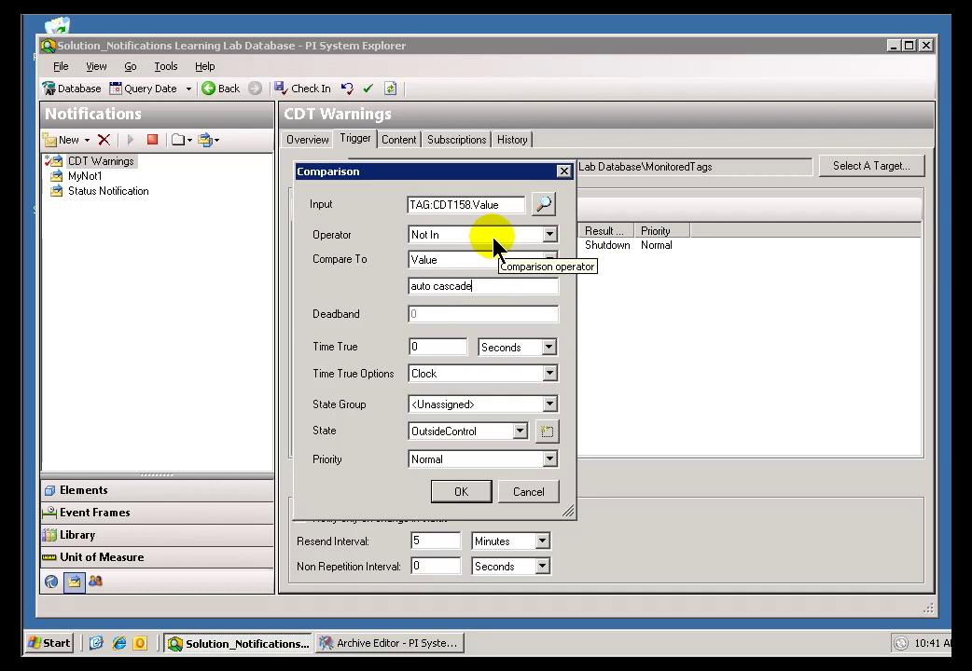
pyautogui.moveTo(486, 286); pyautogui.dragTo(396, 286)
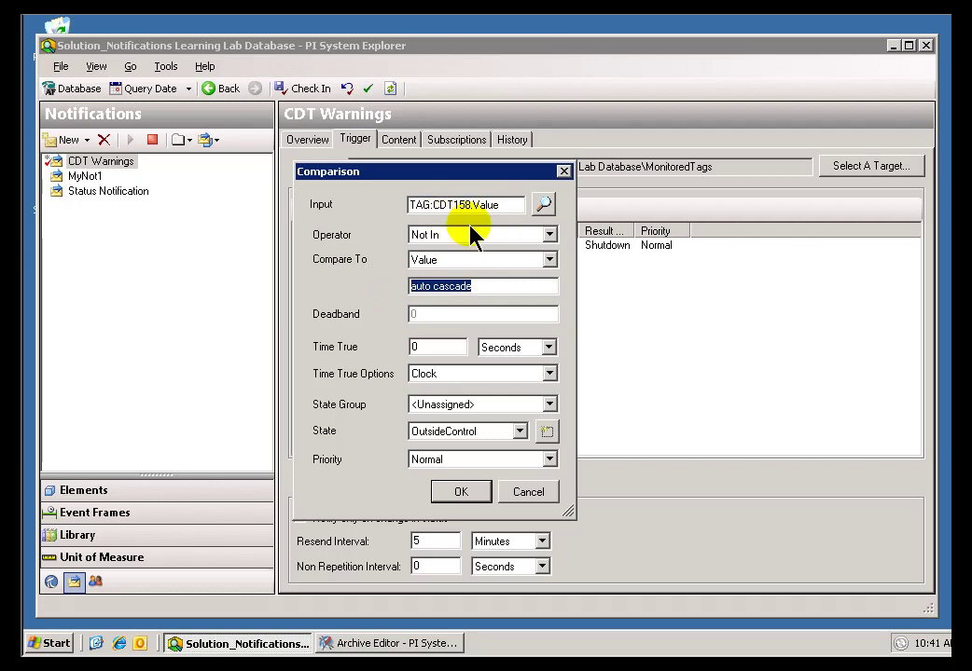
# - Set the operator to Includes and change the value to 'wet', then try 'humid'
pyautogui.click(489, 238)
pyautogui.click(440, 302)
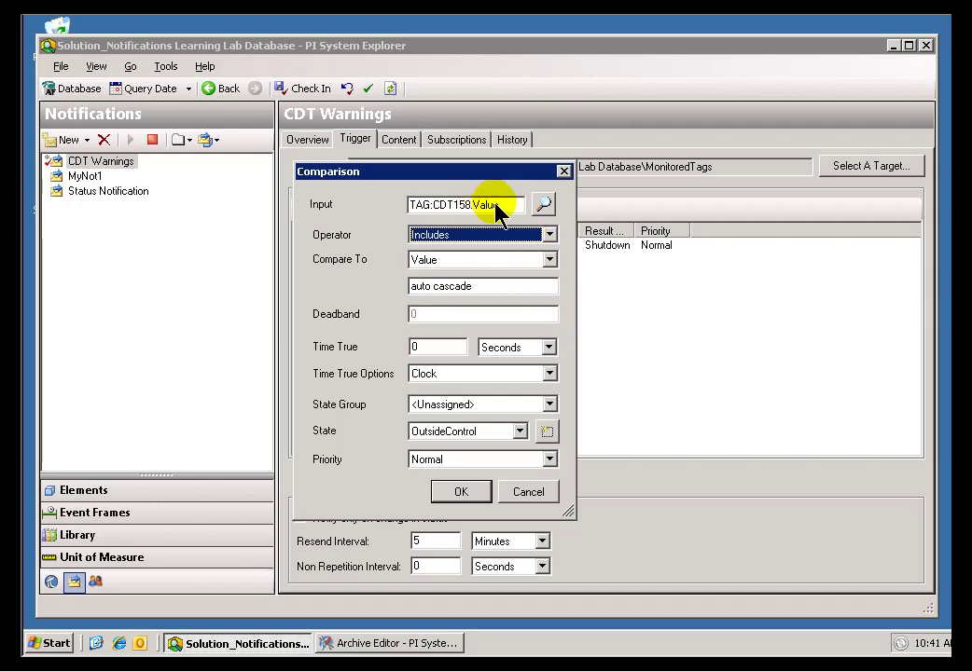
pyautogui.click(482, 288)
pyautogui.moveTo(481, 289); pyautogui.dragTo(411, 288)
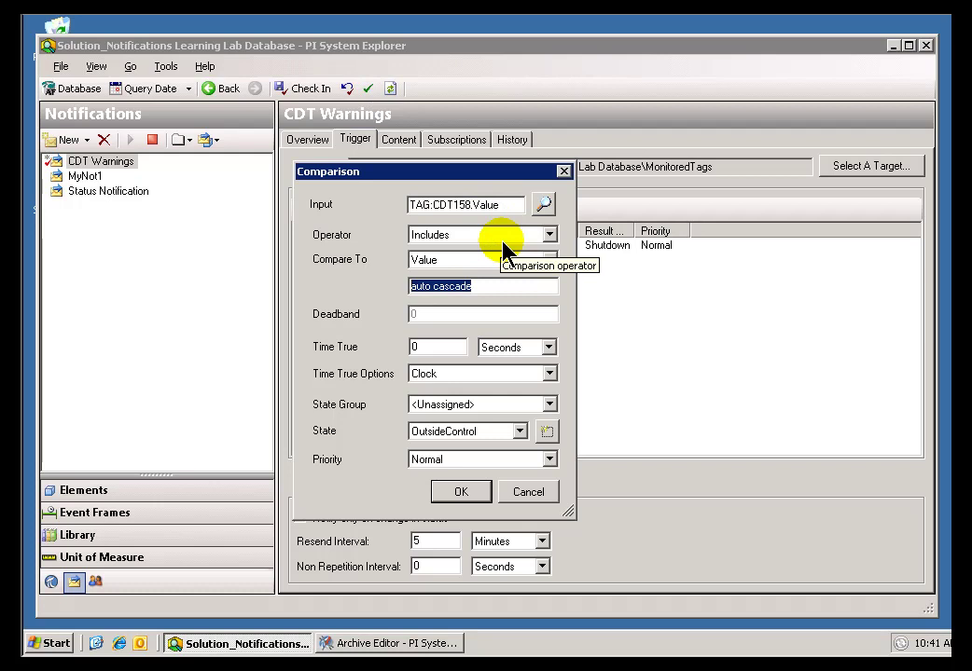
pyautogui.write('wet')
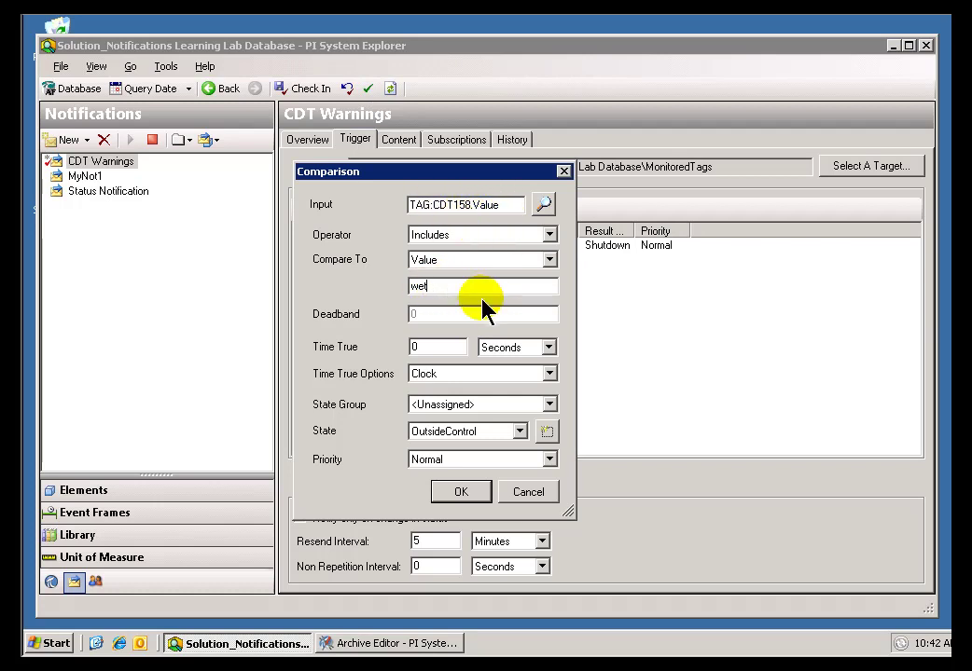
pyautogui.press('BackSpace')
pyautogui.press('BackSpace')
pyautogui.write('humid')
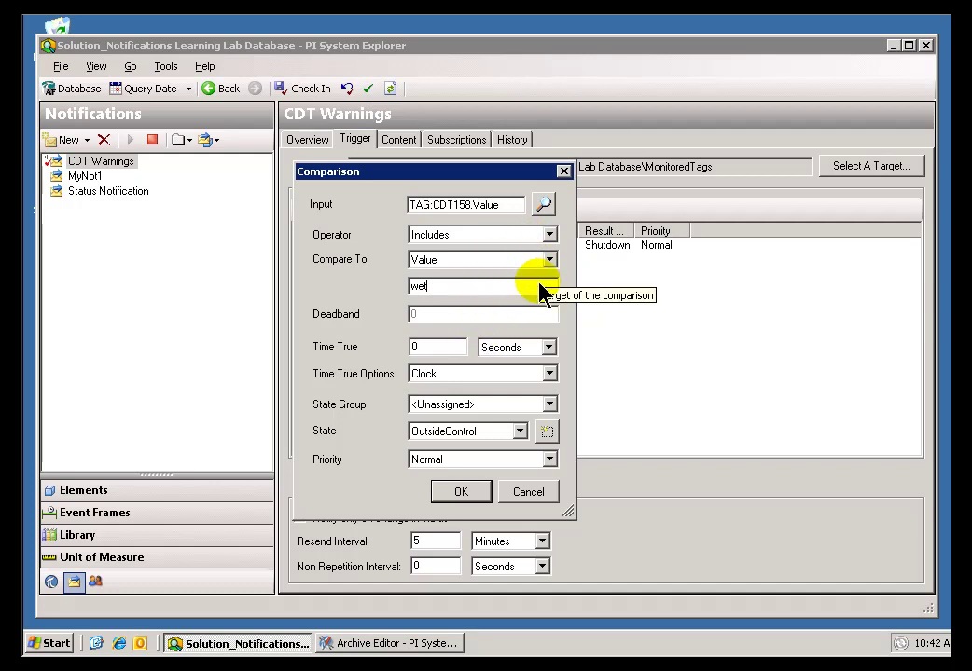
# - Set the operator to Step Decrease Larger Than and the target value to 5
pyautogui.click(549, 237)
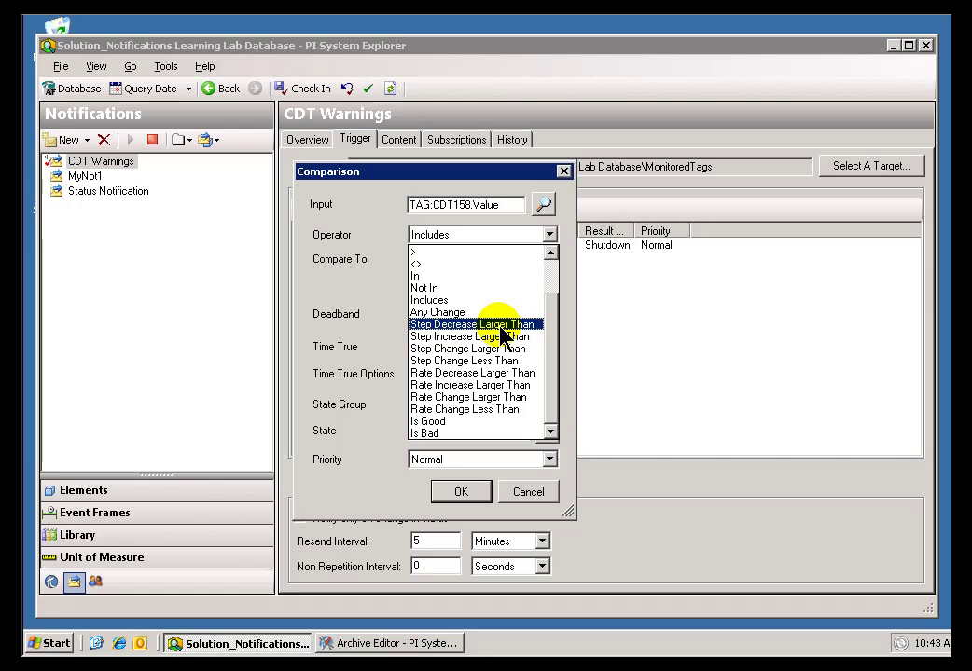
pyautogui.click(501, 326)
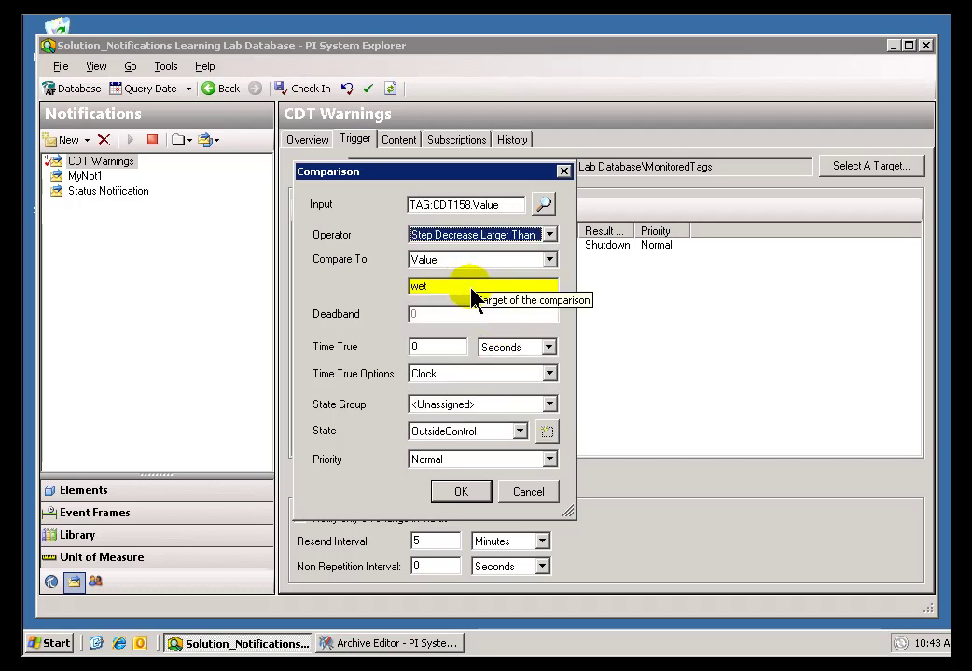
pyautogui.click(473, 297)
pyautogui.doubleClick(456, 290)
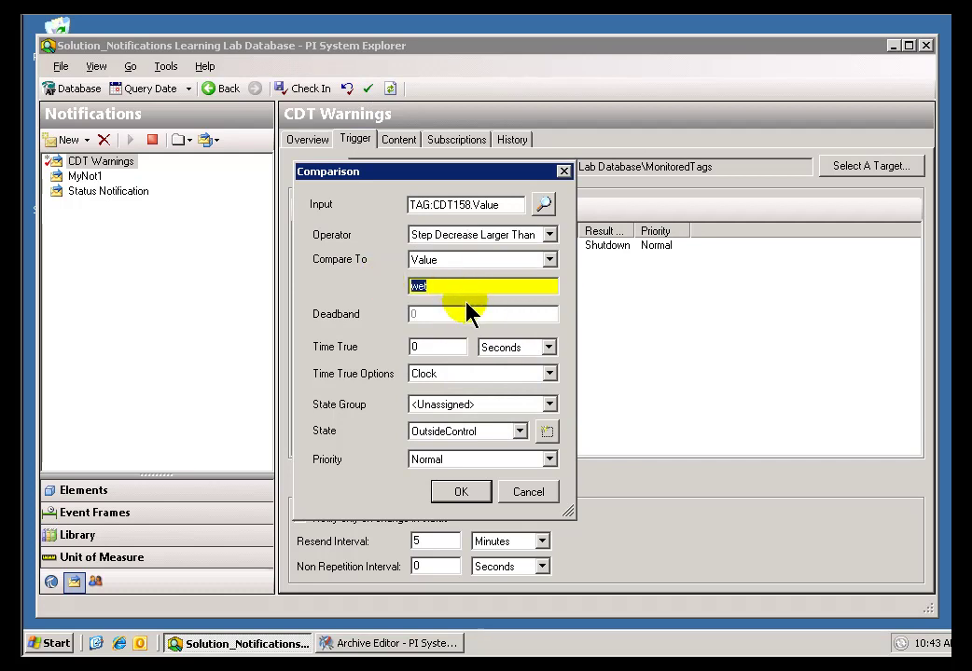
pyautogui.write('5')
# - Try Step Change Larger Than and Step Change Less Than, settling on Rate Decrease Larger Than
pyautogui.click(550, 236)
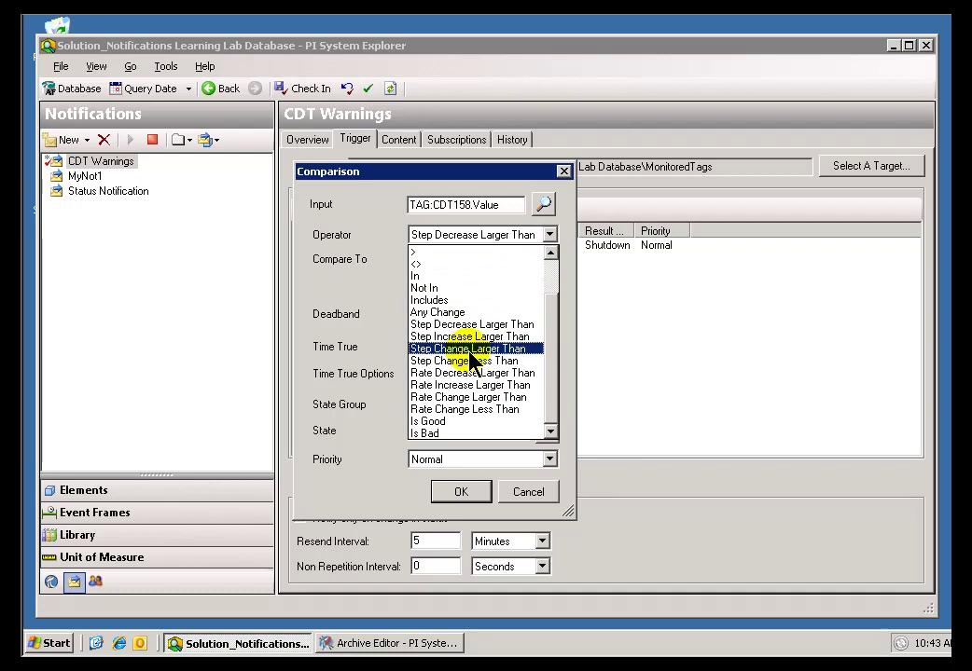
pyautogui.click(513, 350)
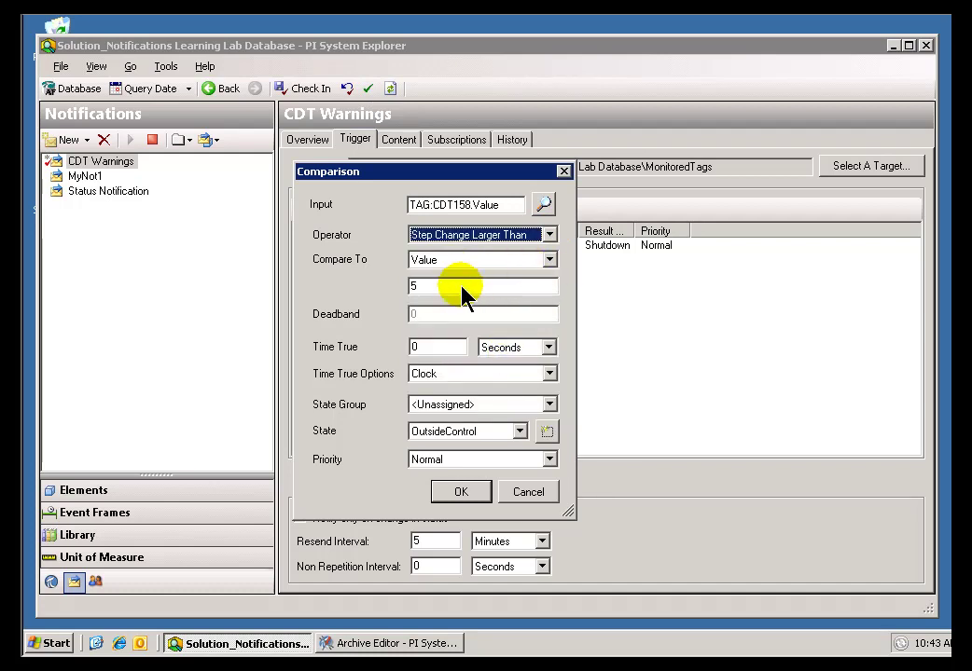
pyautogui.click(551, 236)
pyautogui.click(503, 361)
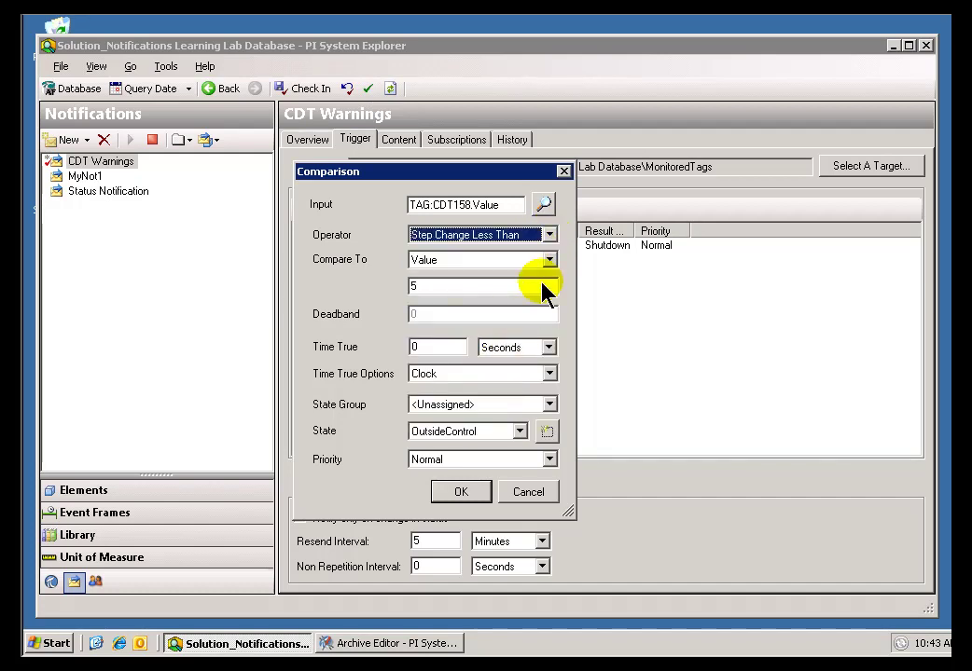
pyautogui.click(551, 236)
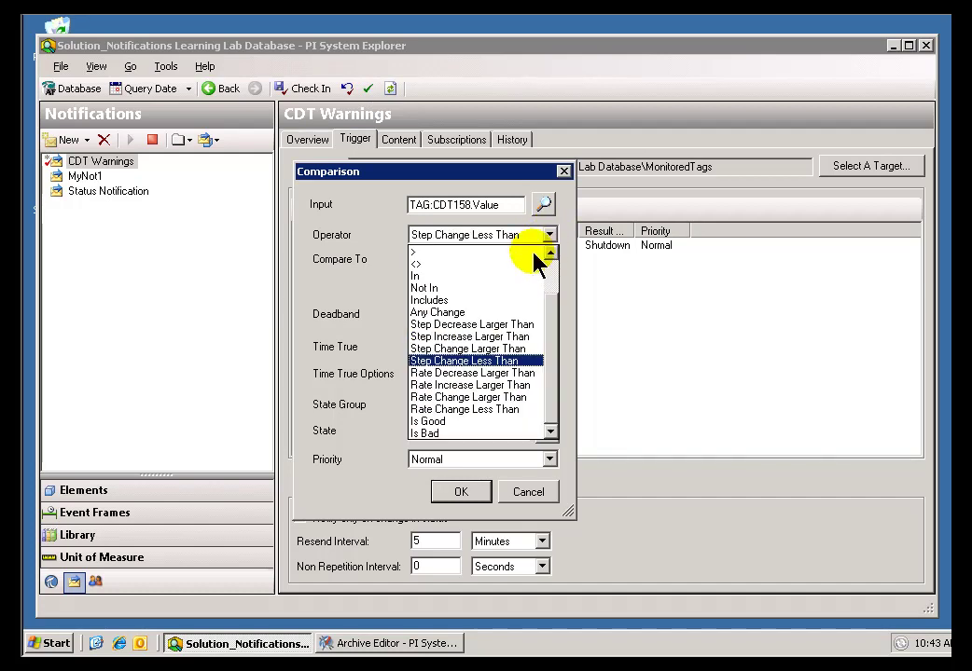
pyautogui.click(473, 373)
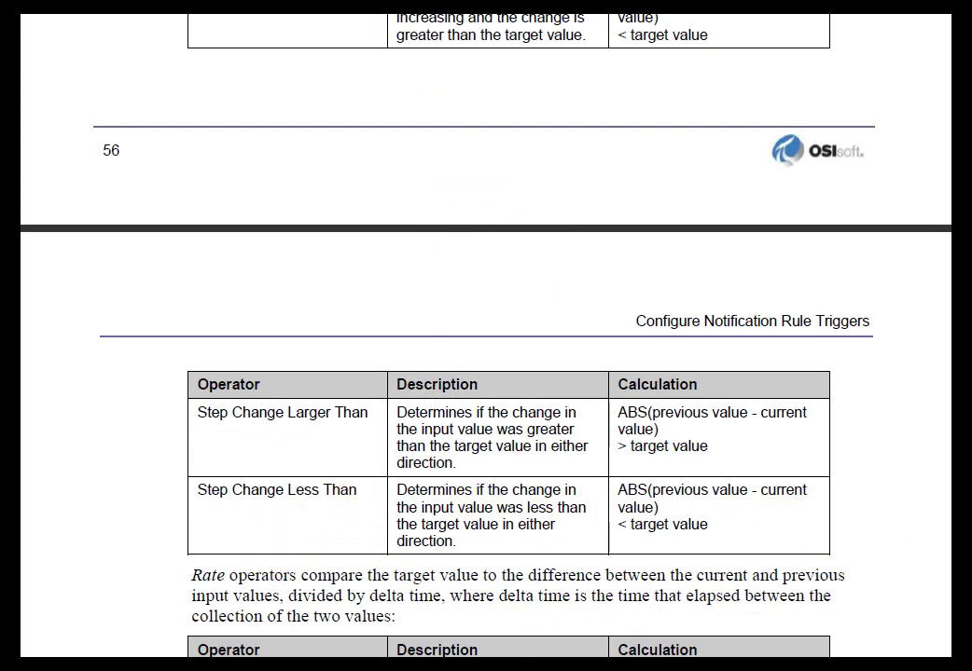
# - Scroll the PDF manual down to the Step Change and Rate operator tables
pyautogui.scroll(-10, 485, 336)
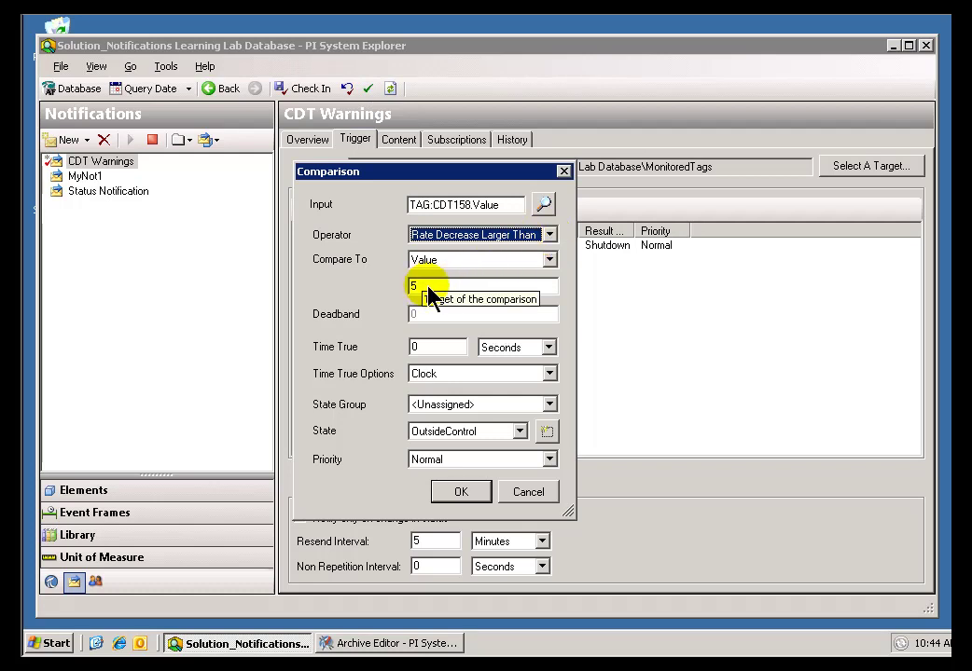
# - Try Rate Change Larger Than, then set the operator to Rate Change Less Than
pyautogui.click(550, 237)
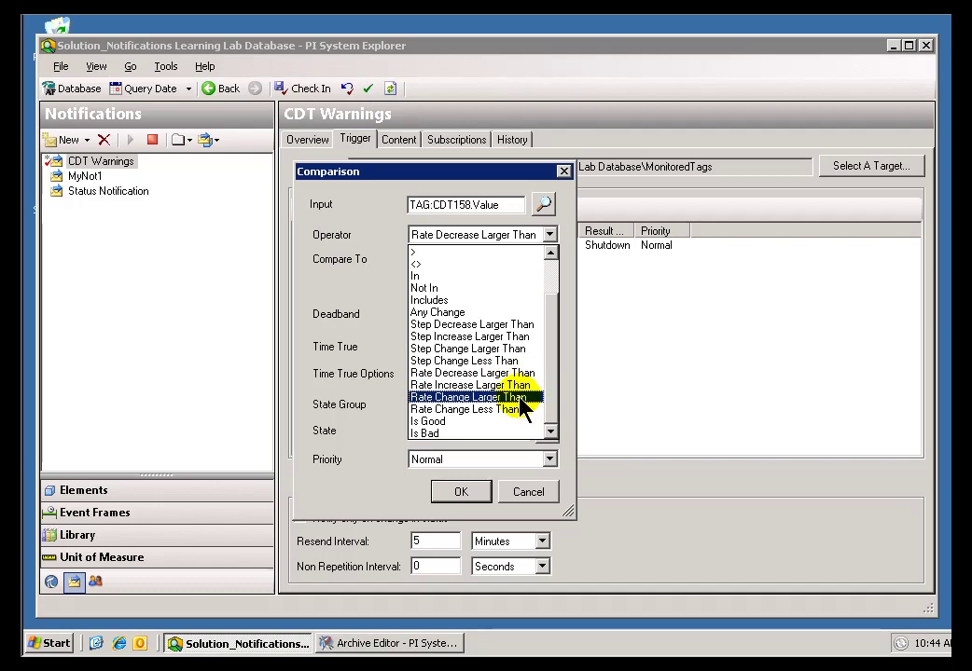
pyautogui.click(519, 399)
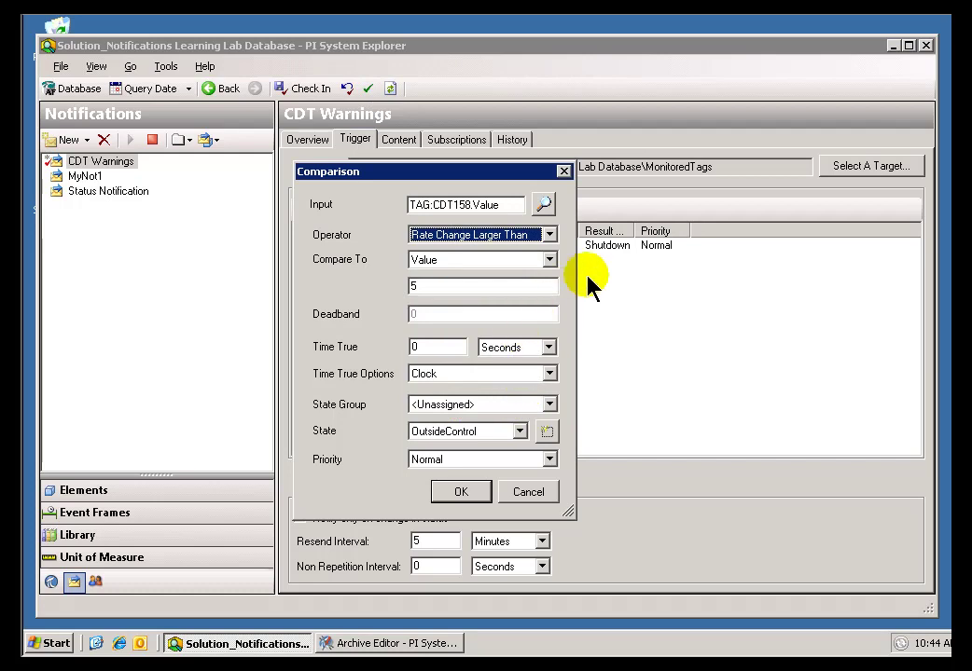
pyautogui.click(550, 238)
pyautogui.click(508, 410)
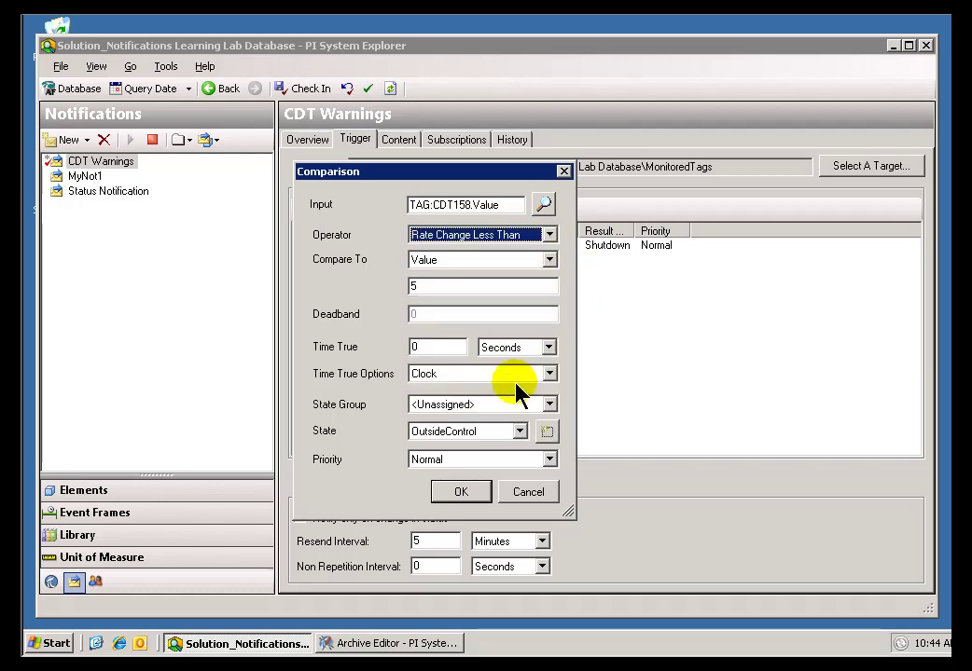
pyautogui.click(548, 236)
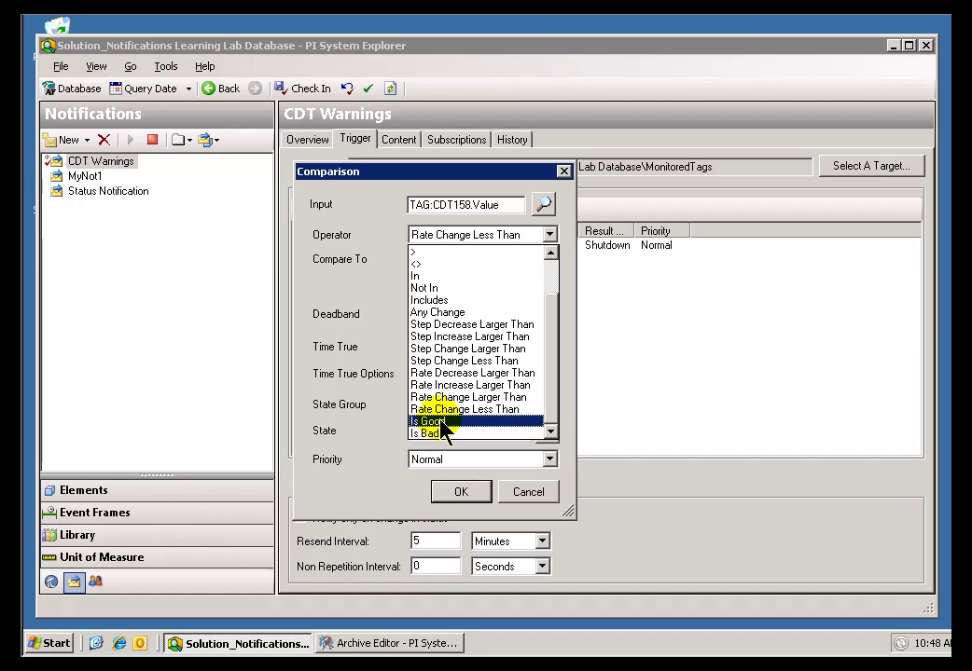
# - Set the operator to Is Good, which disables the target value 5 and deadband
pyautogui.click(441, 422)
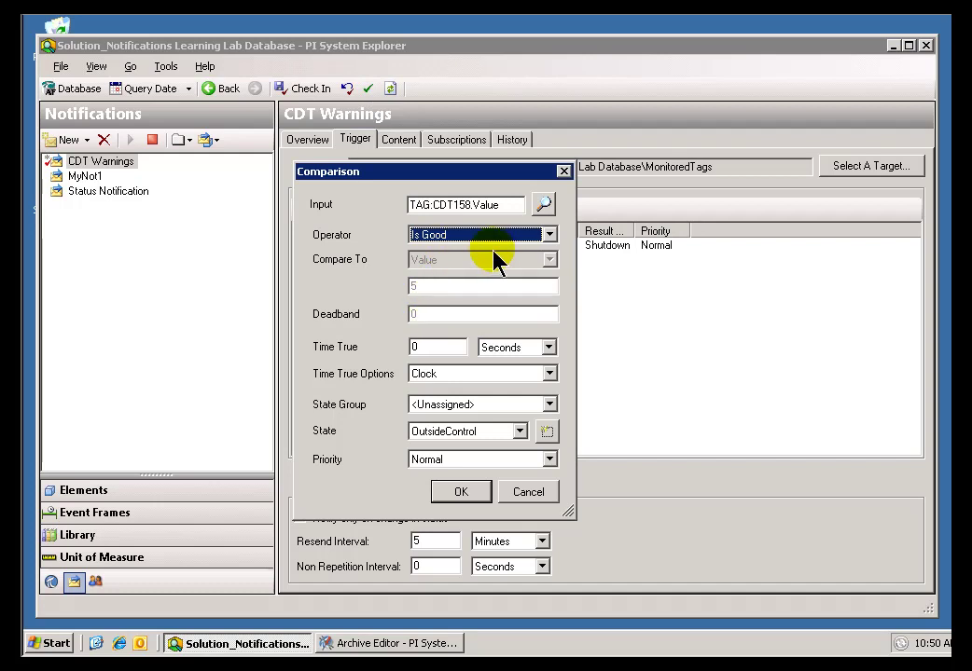
# - Change the operator to >, then to <, with target value 50
pyautogui.click(550, 237)
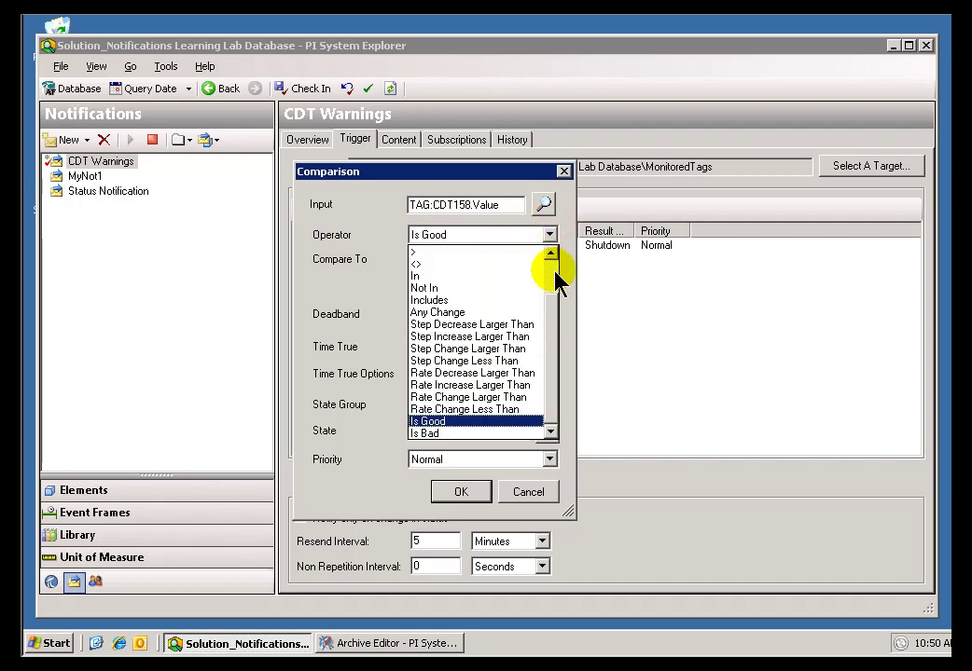
pyautogui.click(421, 261)
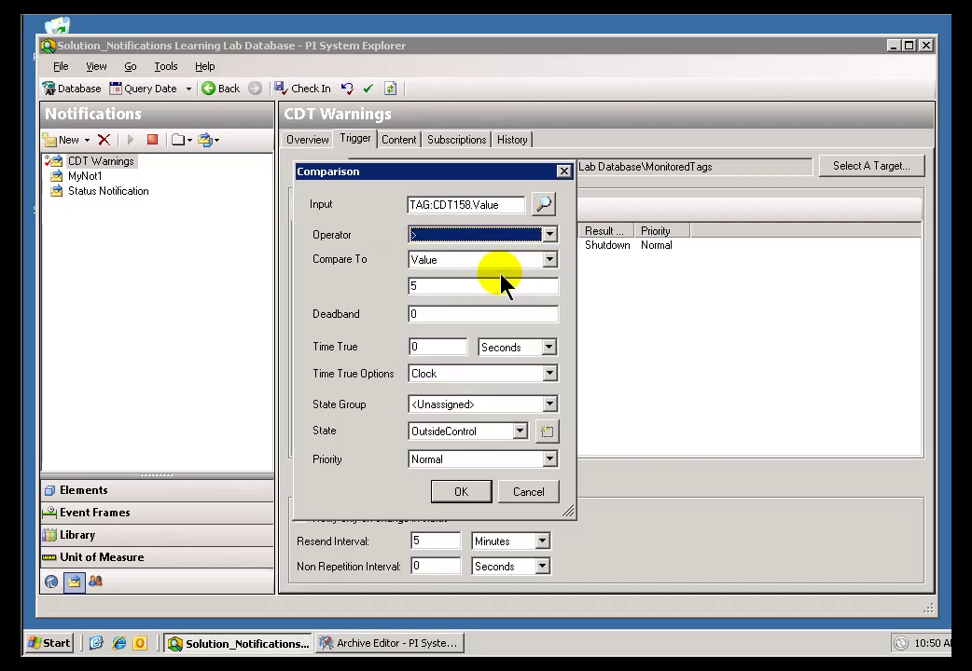
pyautogui.doubleClick(444, 288)
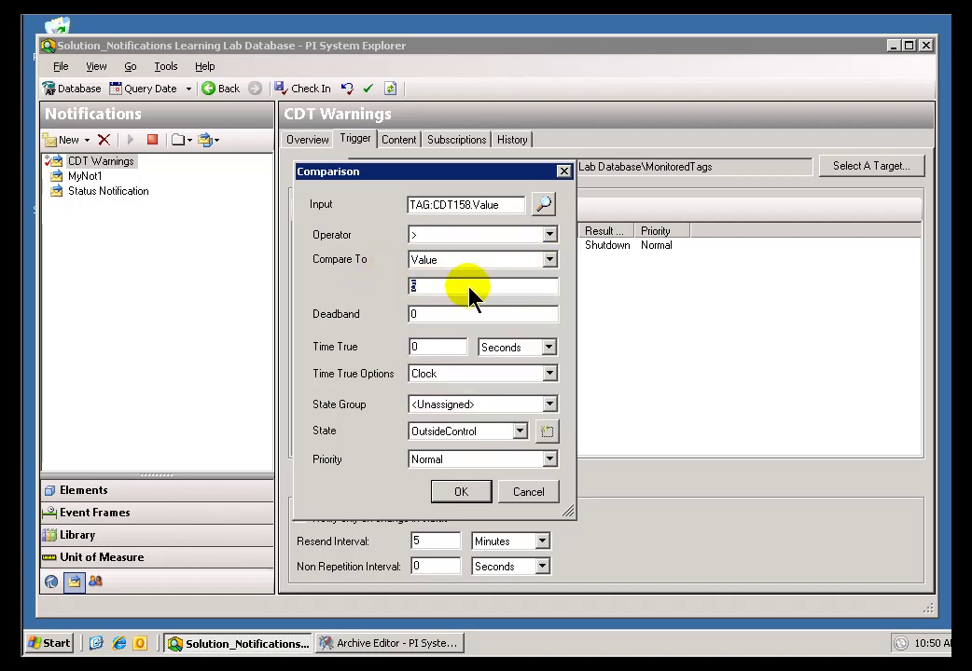
pyautogui.click(549, 235)
pyautogui.click(553, 278)
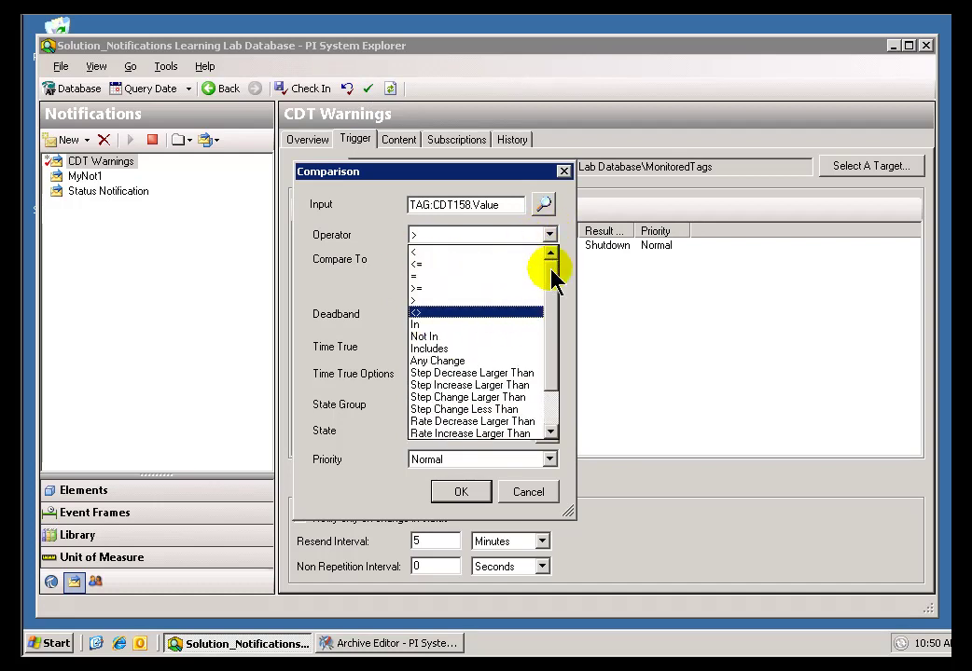
pyautogui.click(431, 252)
# - Set Compare To to Attribute and browse MonitoredTags' Attributes for TAG:CDT158.Value
pyautogui.click(445, 262)
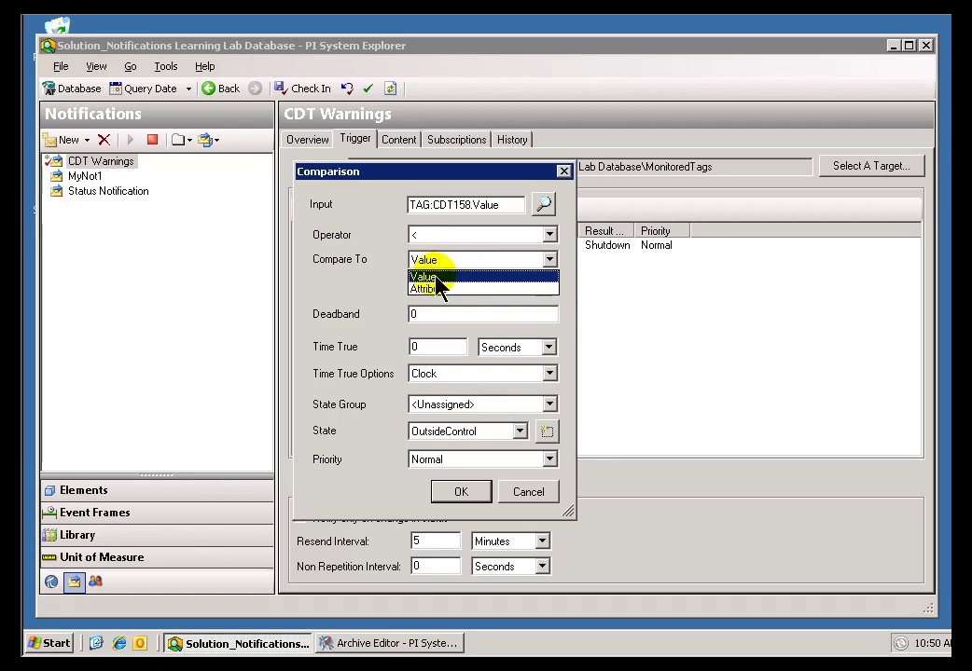
pyautogui.click(435, 277)
pyautogui.click(449, 260)
pyautogui.click(442, 290)
pyautogui.click(449, 262)
pyautogui.press('Tab')
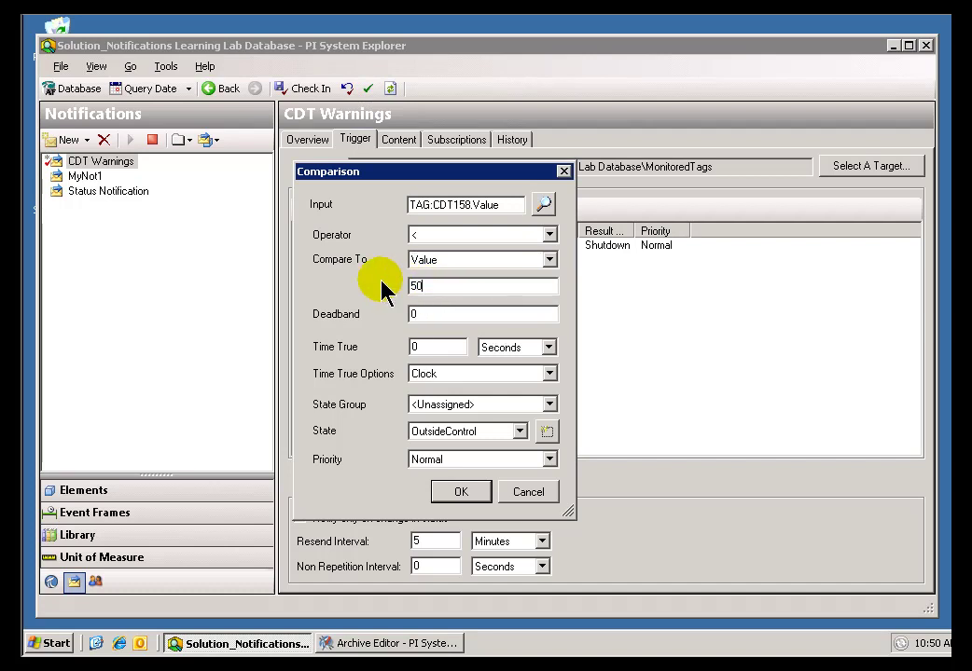
pyautogui.click(465, 261)
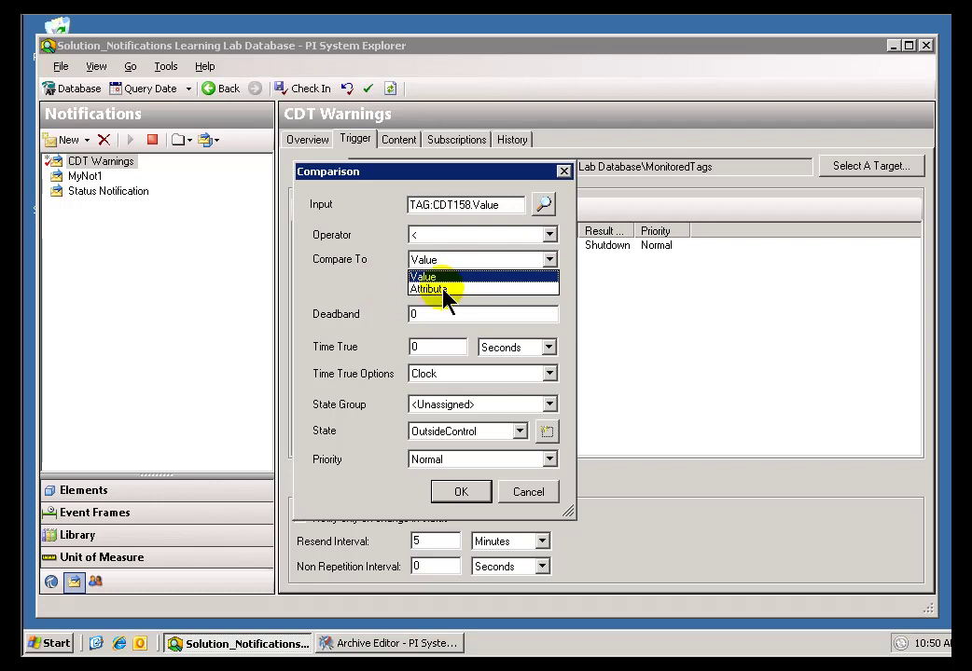
pyautogui.click(443, 290)
pyautogui.click(548, 290)
pyautogui.click(309, 197)
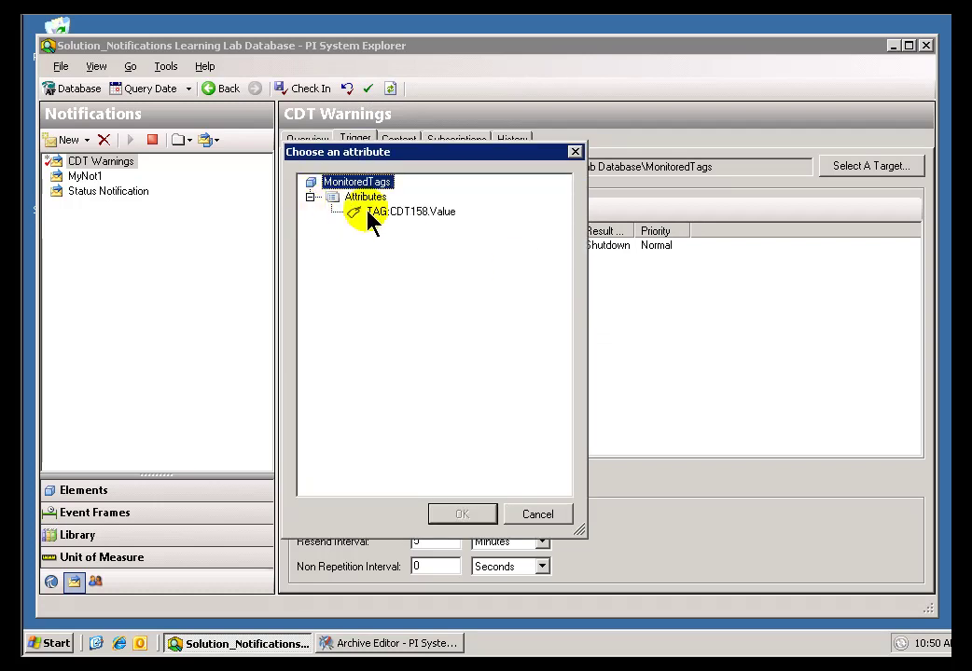